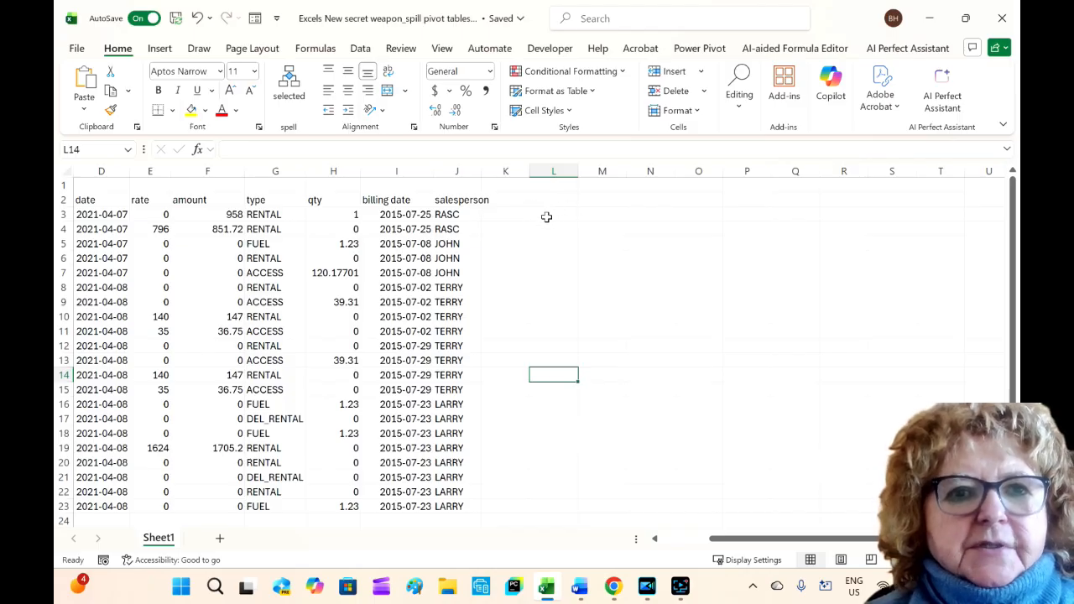
Step: Start a PIVOTBY formula in cell L3
click(543, 210)
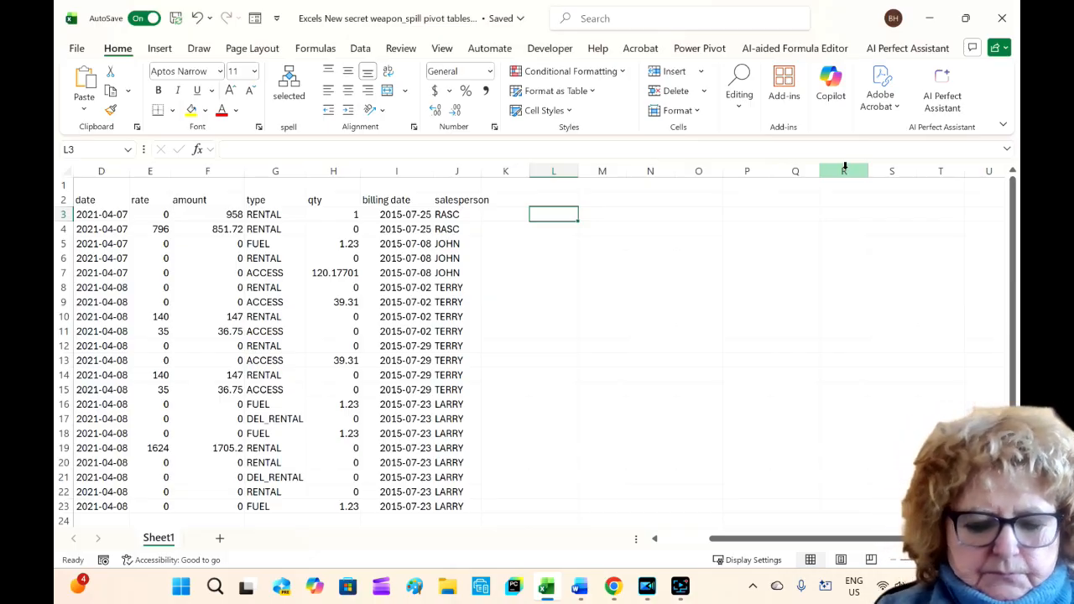
text(=)
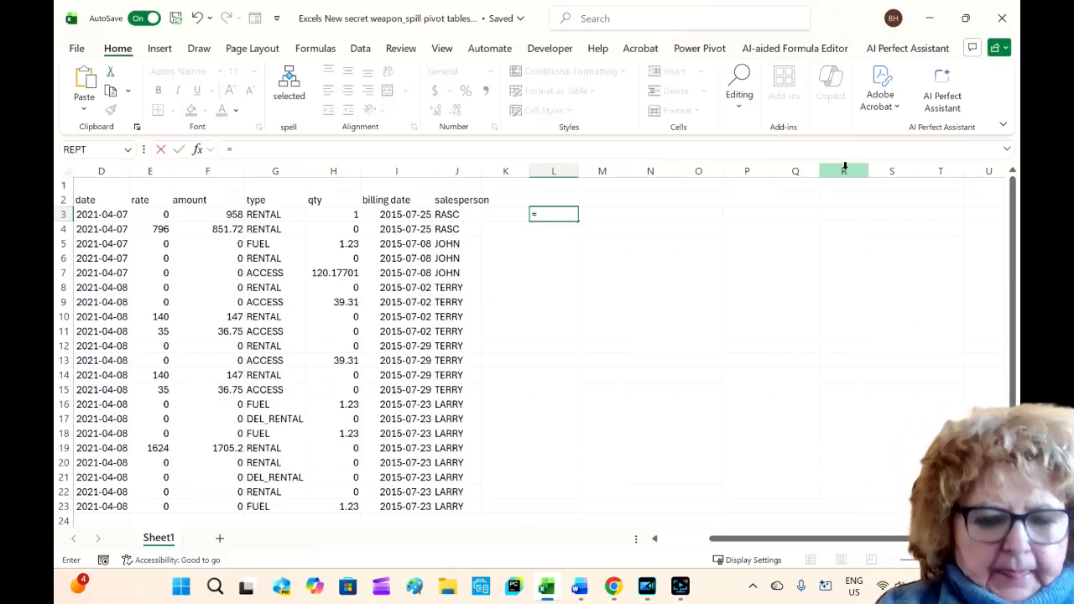
text(pi)
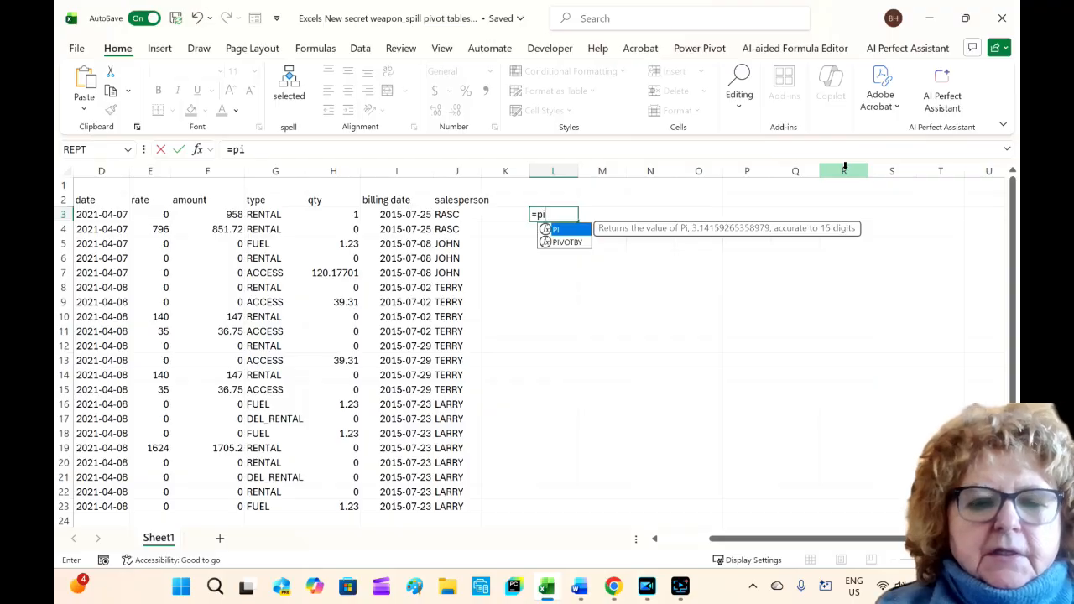
click(570, 242)
double_click(571, 242)
click(569, 243)
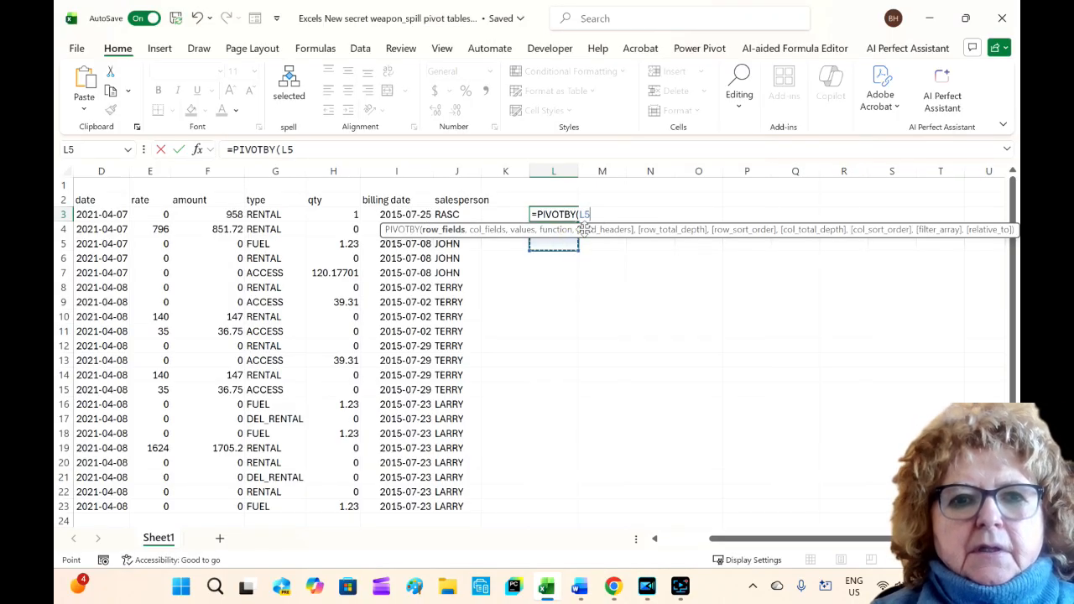
key(F2)
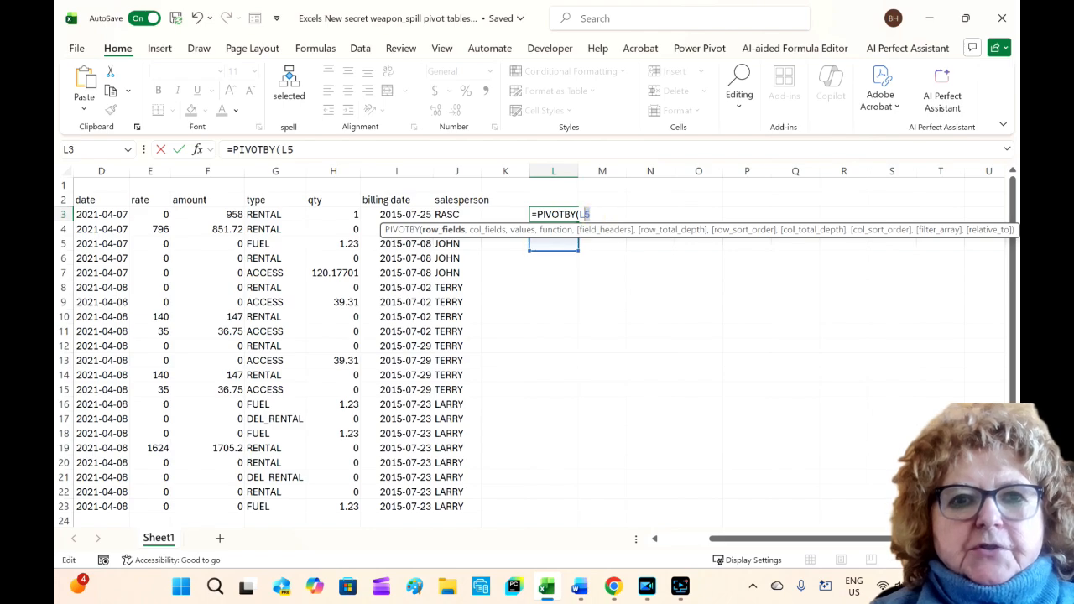
key(BackSpace)
key(BackSpace)
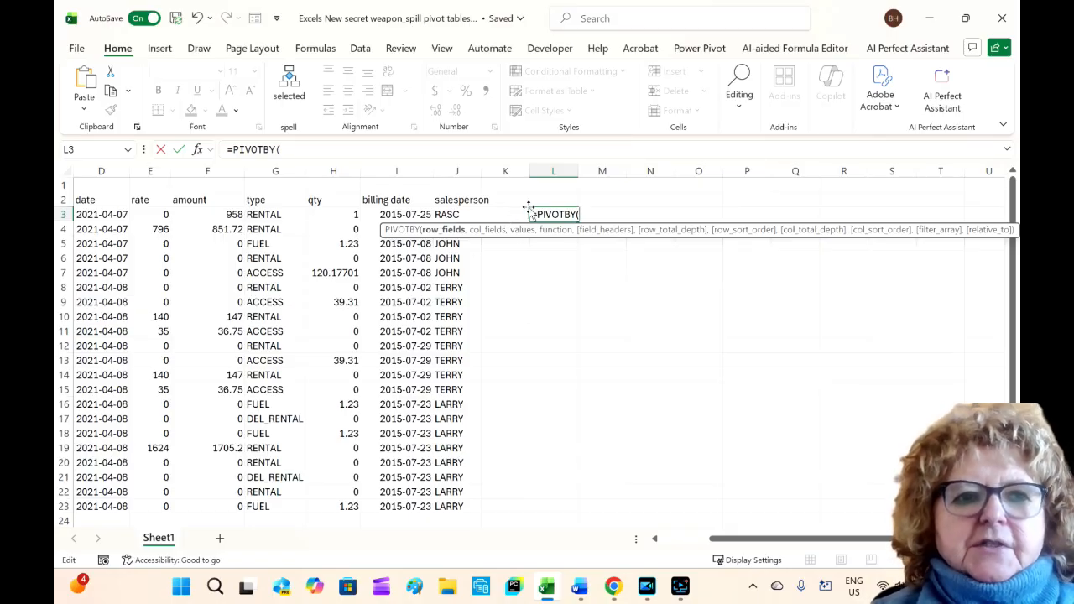
Step: Set the row fields to the salesperson range J2:J23 and the column fields to the type range G2:G23
click(445, 201)
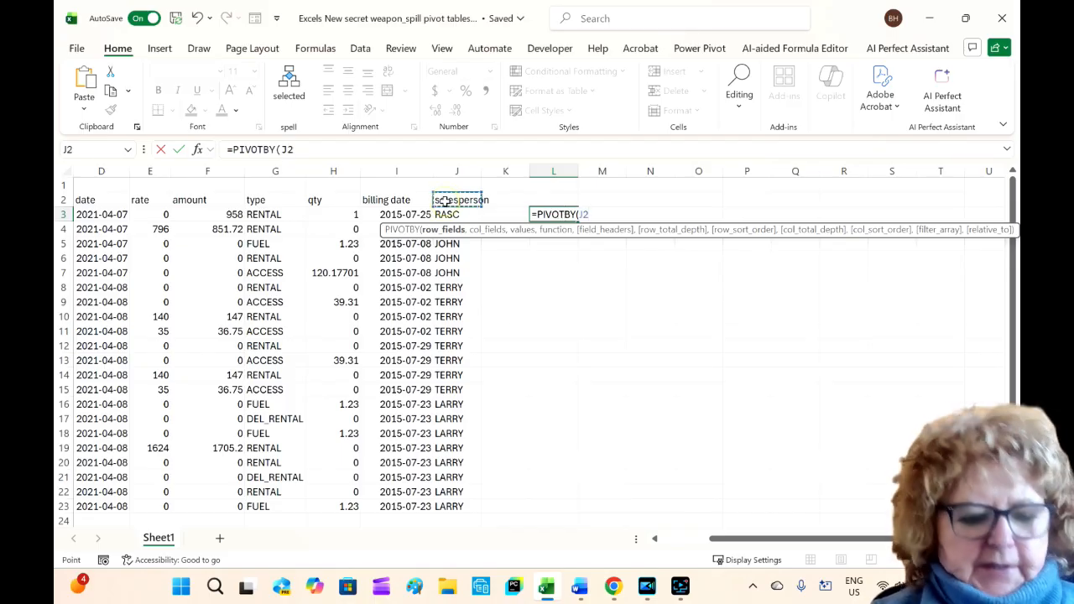
key(ctrl+shift+Down)
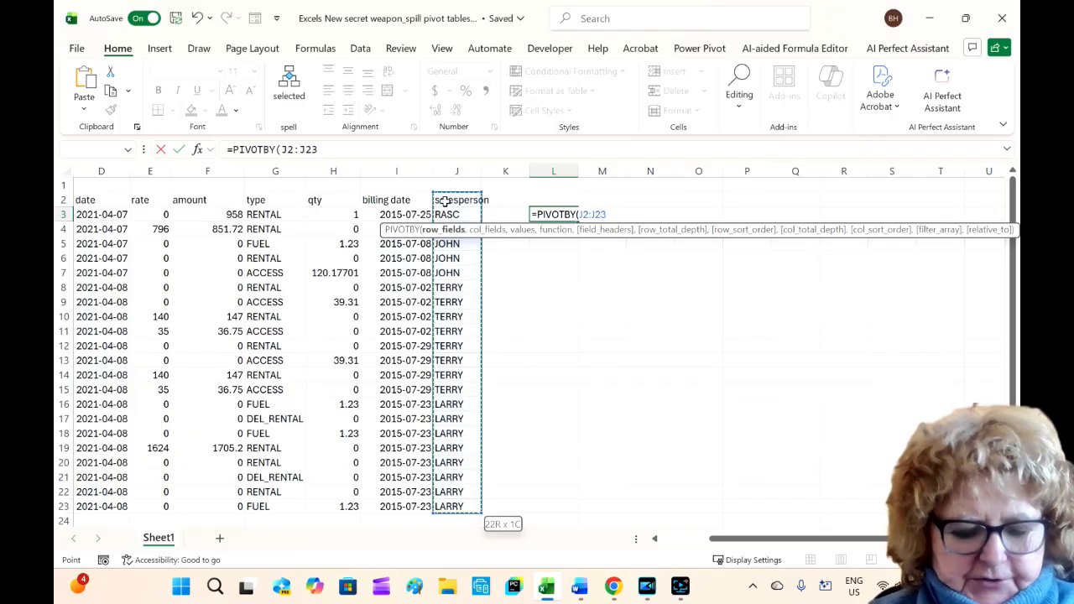
text(,)
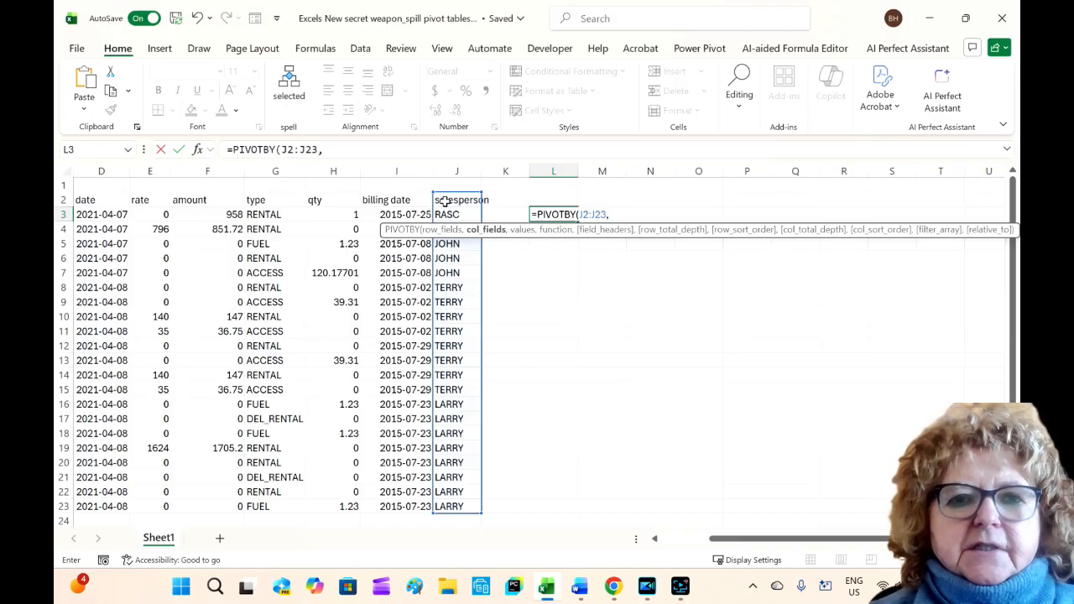
click(254, 201)
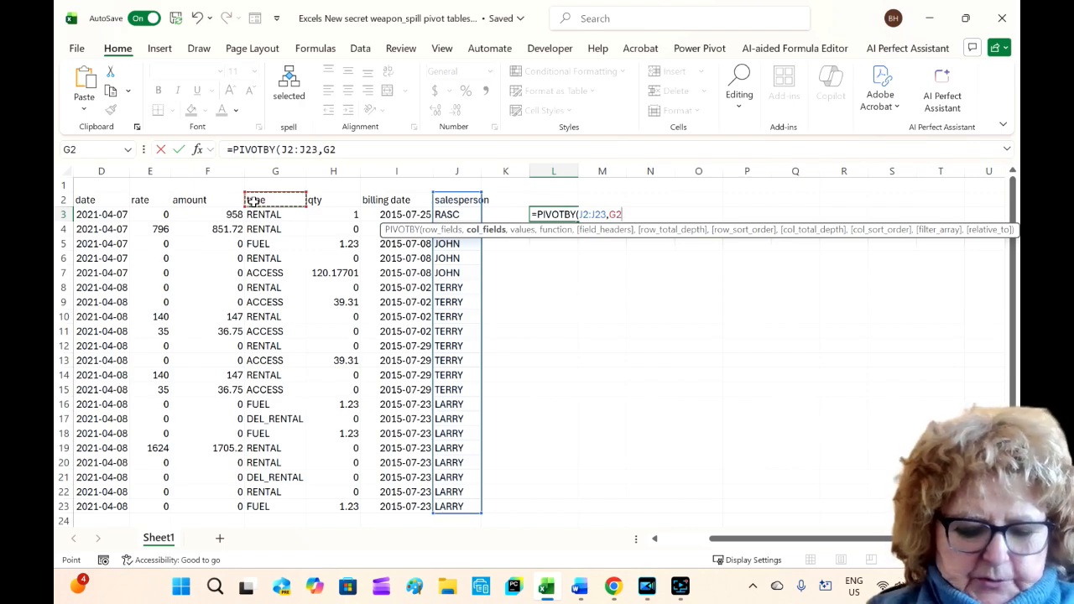
key(ctrl+shift+Down)
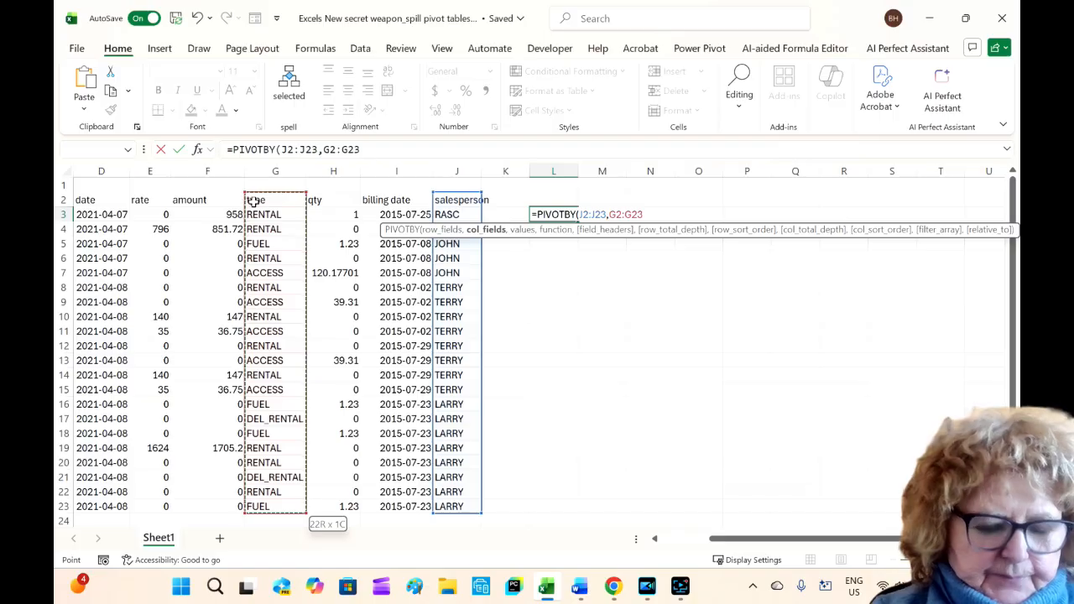
text(,)
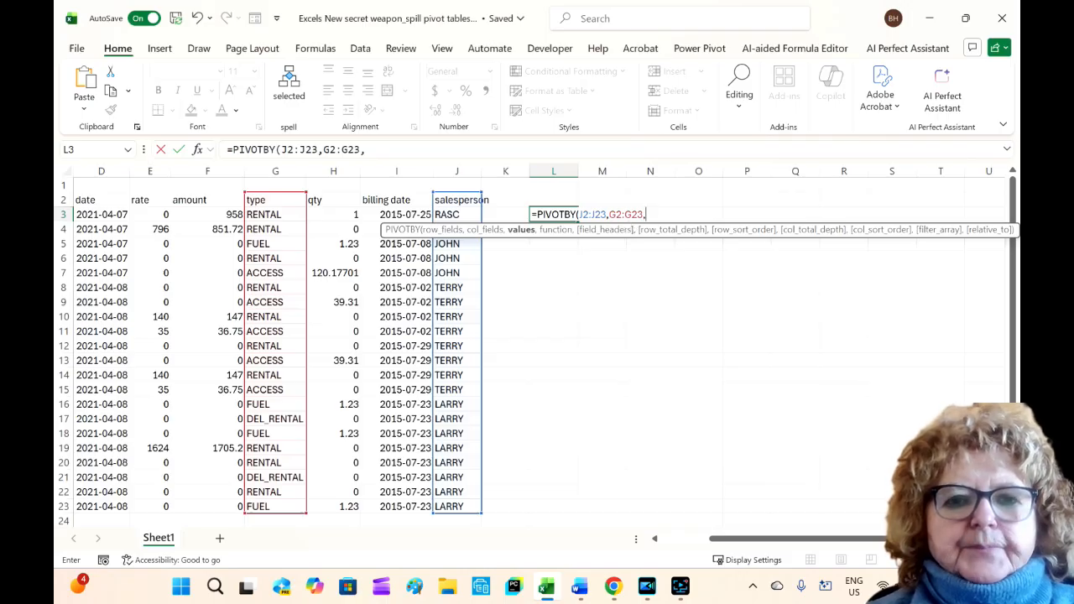
Step: Use the amount range F2:F23 as values with the SUM function and enter the PIVOTBY formula
click(207, 202)
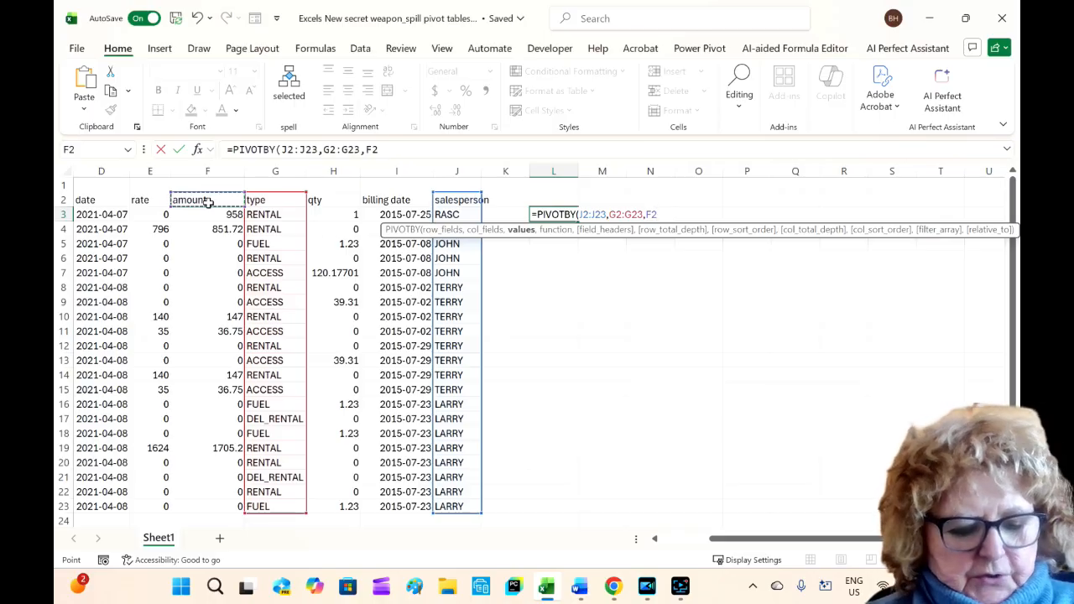
key(ctrl+shift+Down)
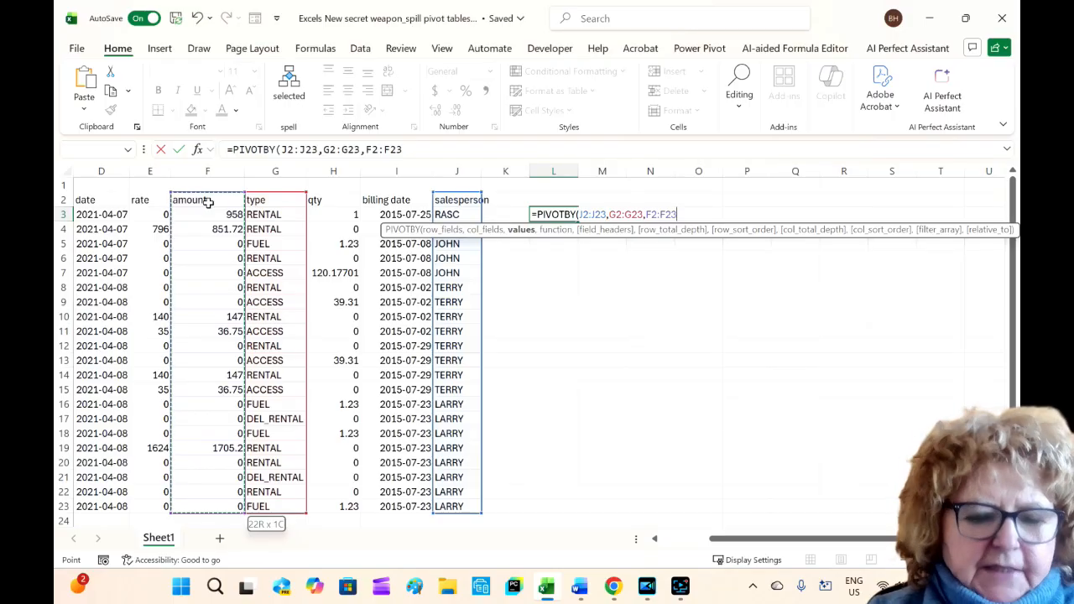
text(,)
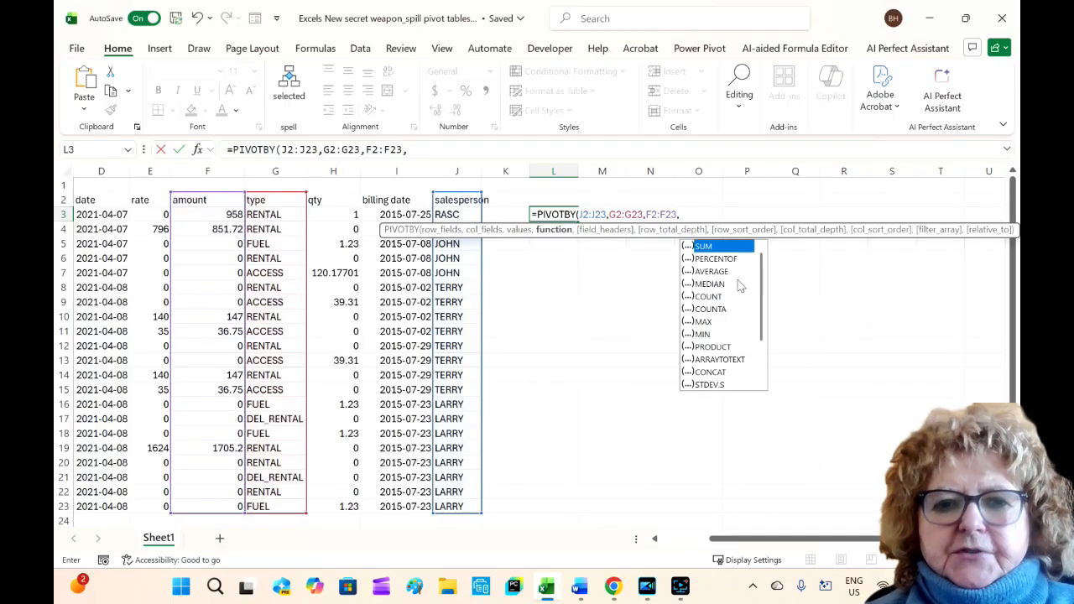
drag(763, 301, 764, 257)
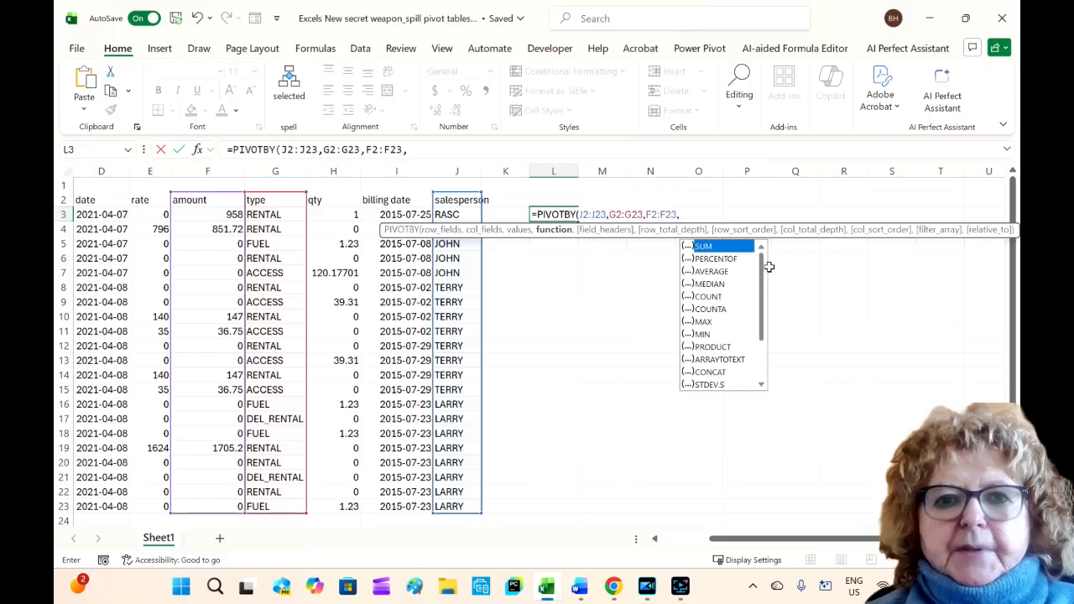
double_click(705, 246)
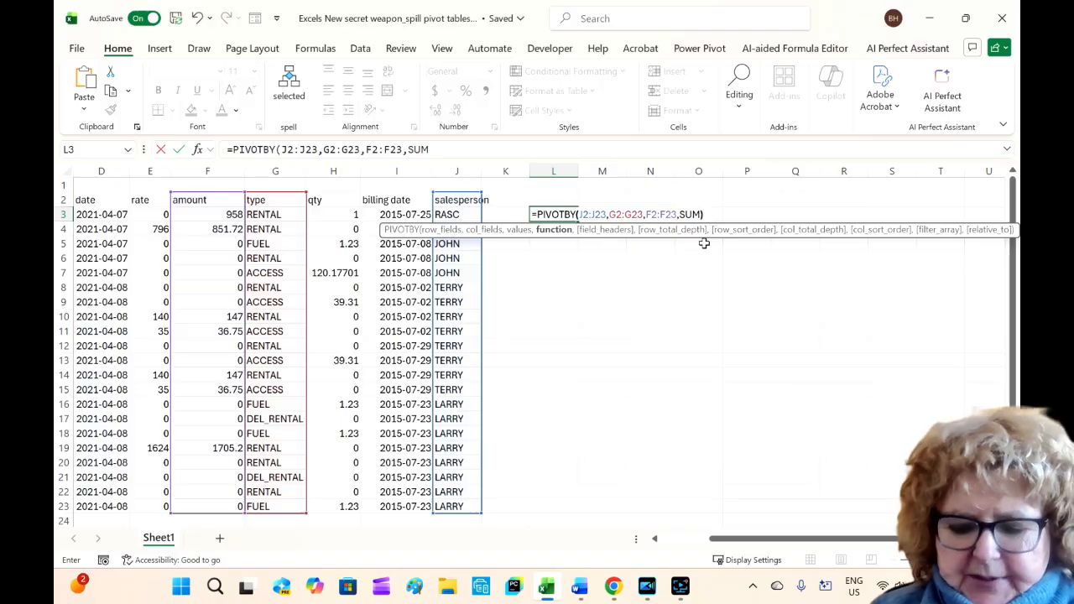
text())
key(Return)
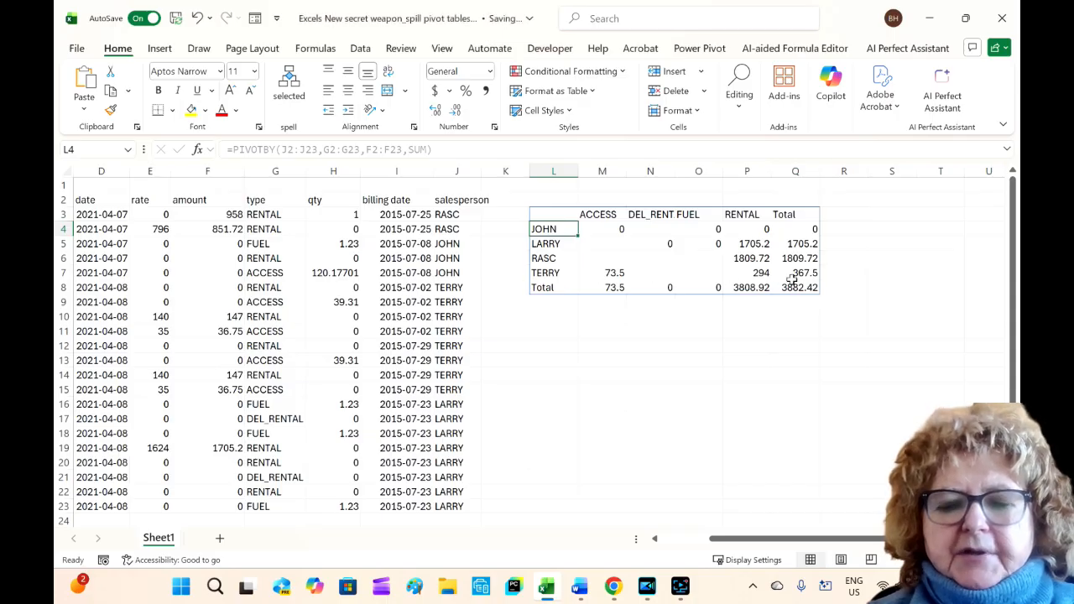
Step: Inspect the PIVOTBY formula in L3
click(544, 214)
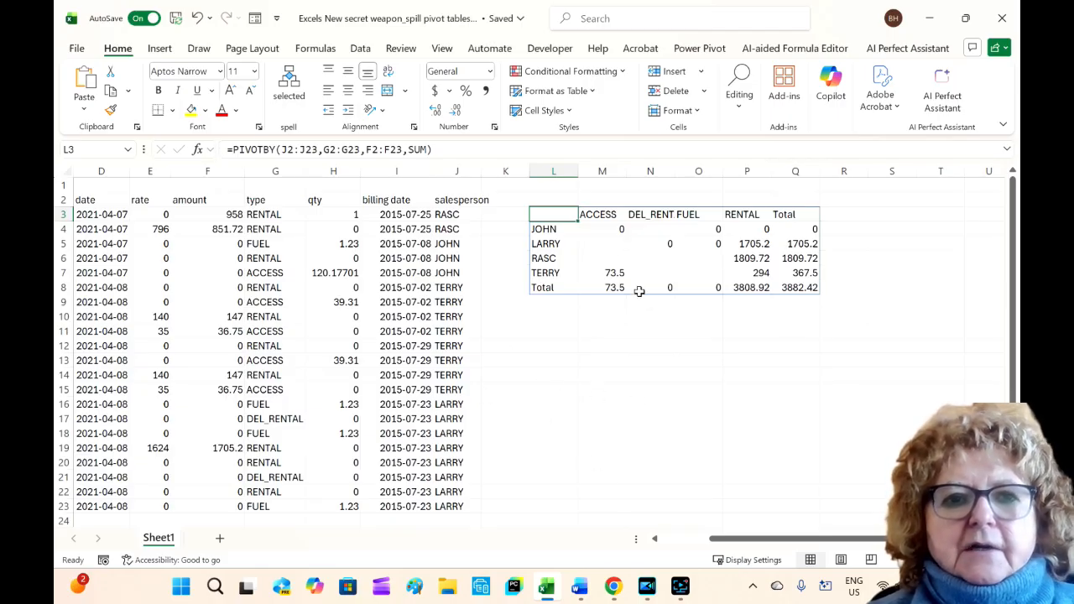
click(436, 150)
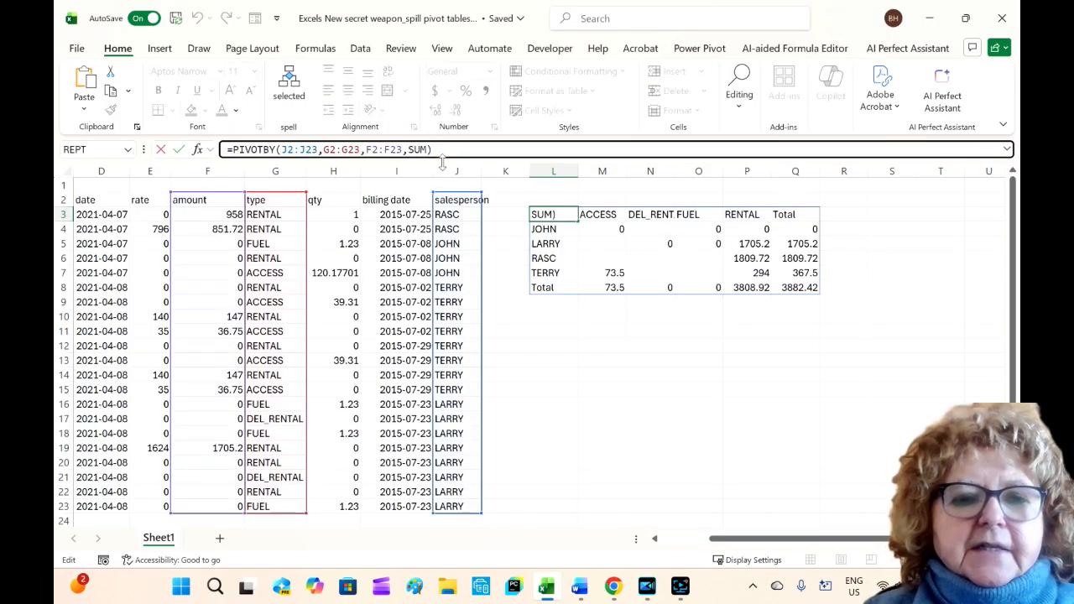
key(Return)
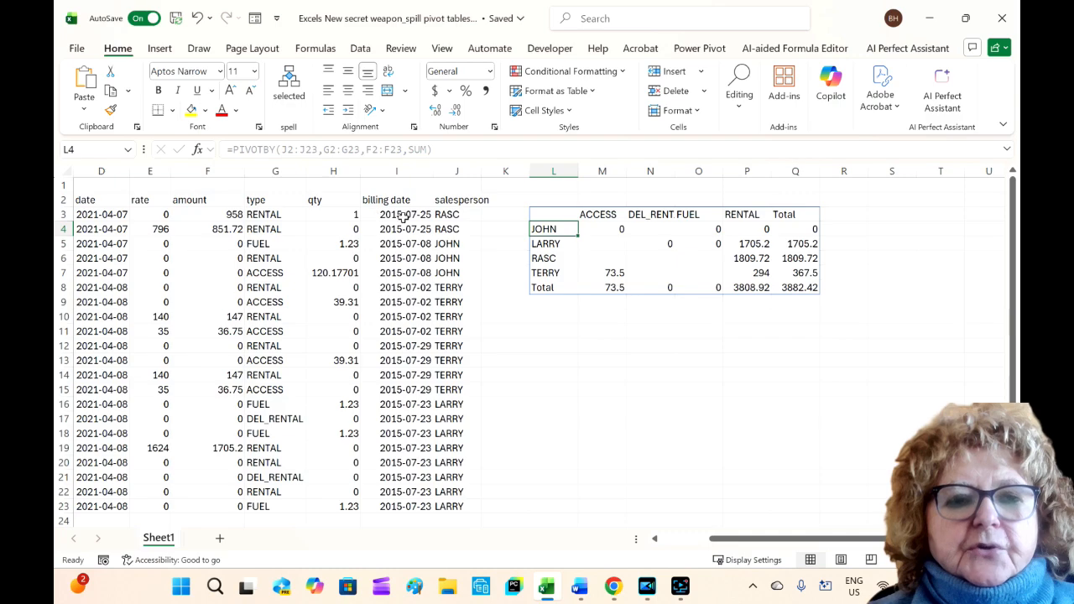
Step: Replace the salesperson in J8 with a new salesperson's first name
click(442, 288)
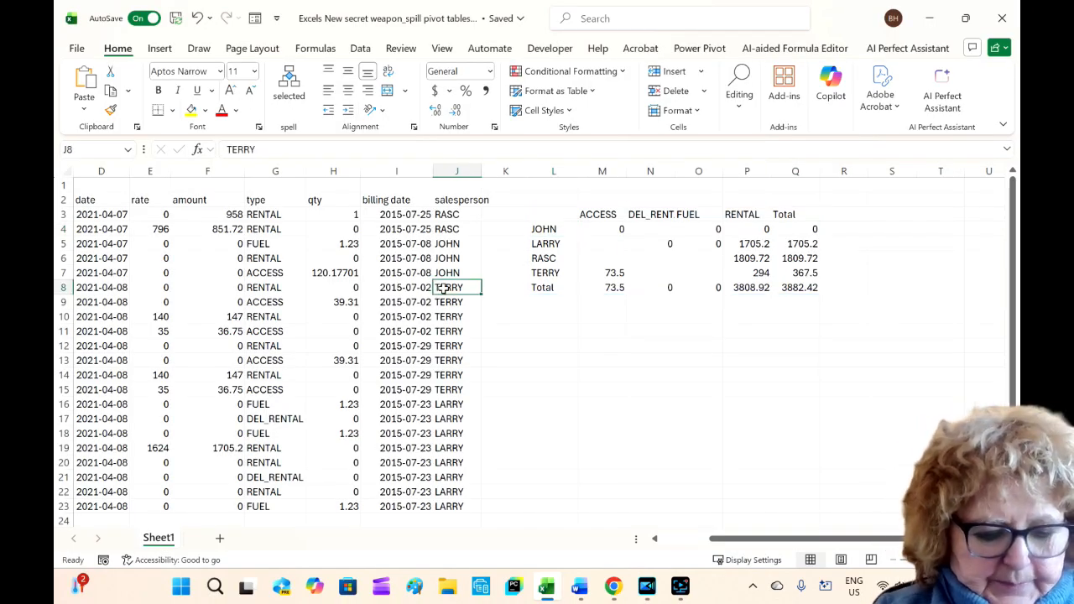
text(Barb)
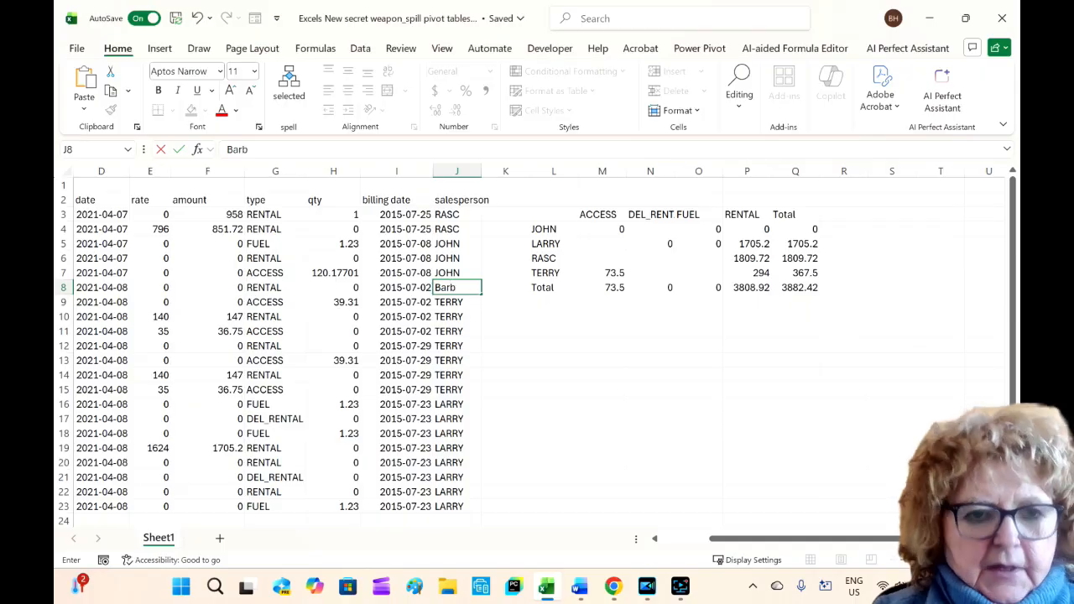
click(235, 287)
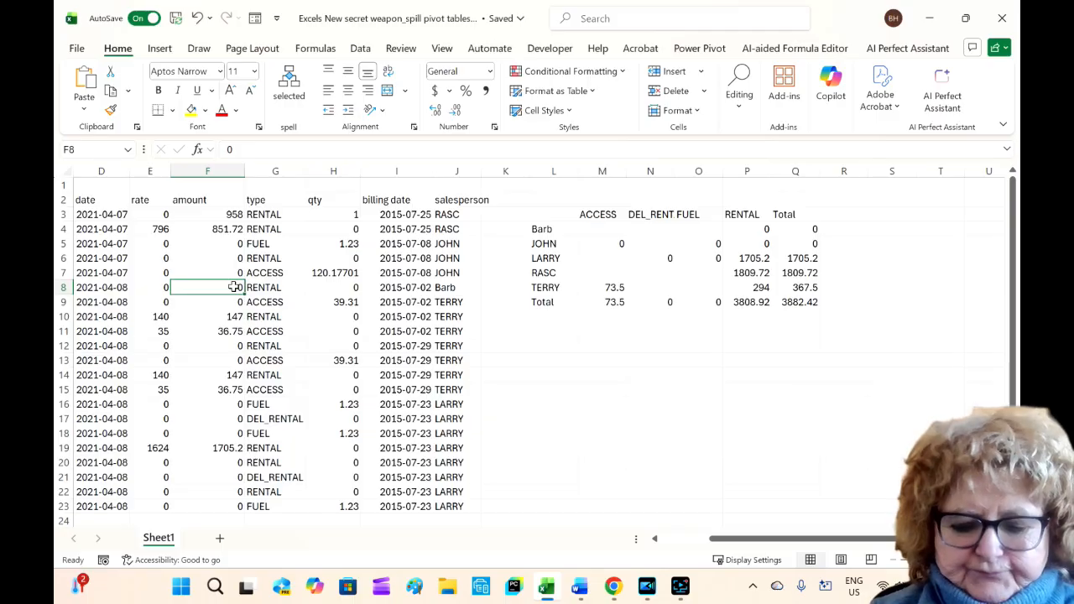
Step: Set the amount in F8 to 400
text(40)
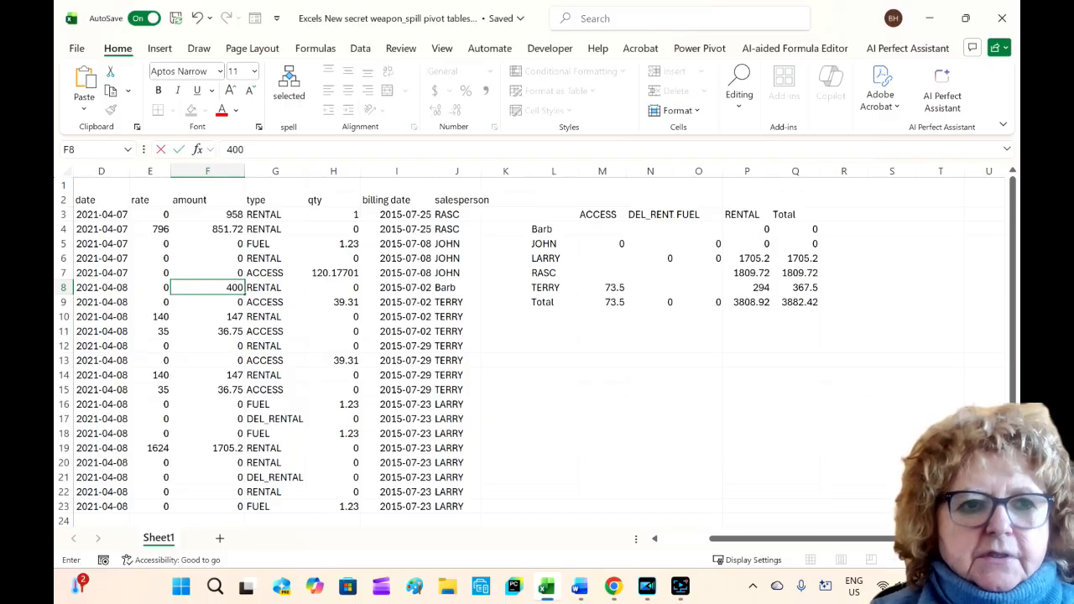
text(0)
key(Return)
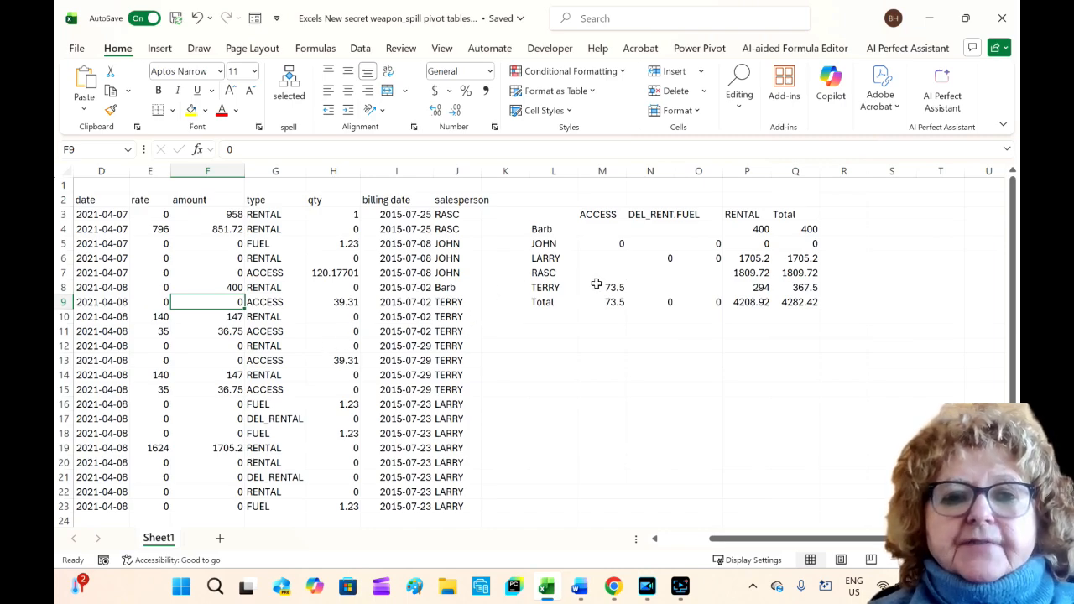
Step: Edit the L3 formula to skip field headers and row totals and set the row sort order to 2
click(544, 215)
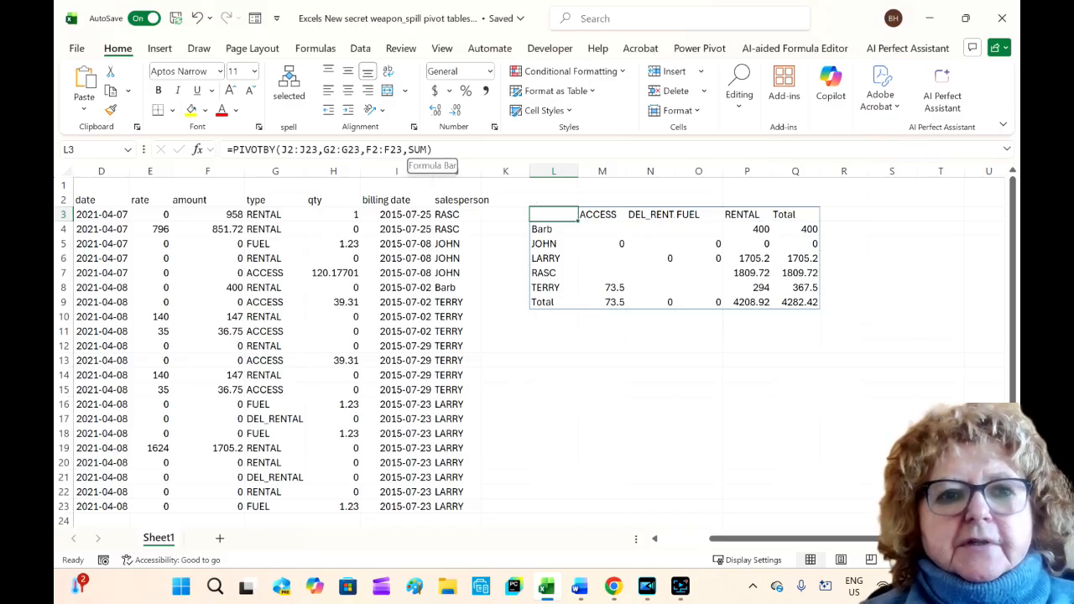
click(422, 149)
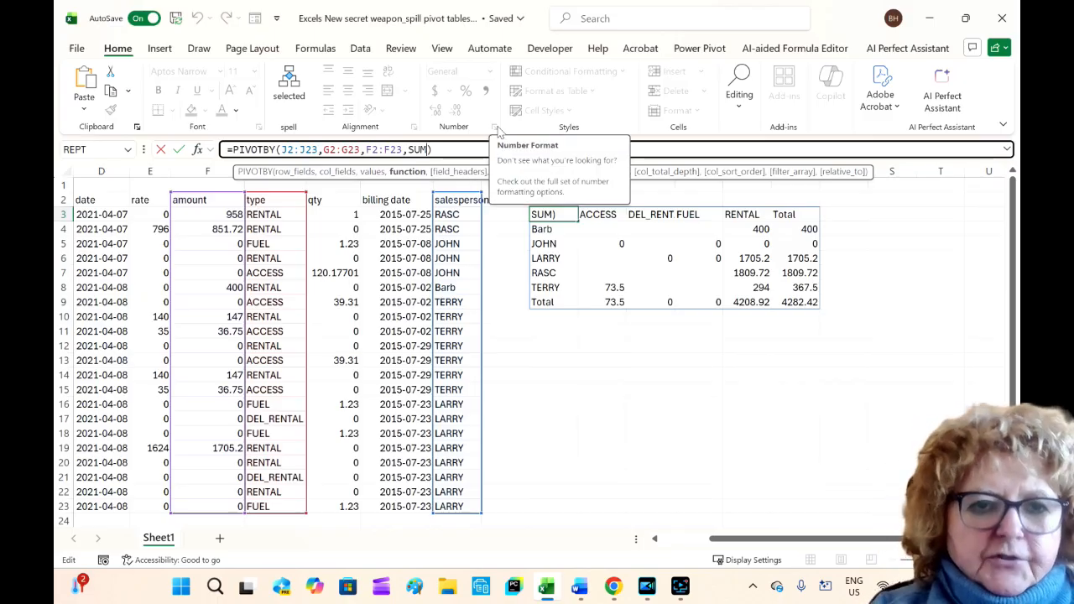
text(,)
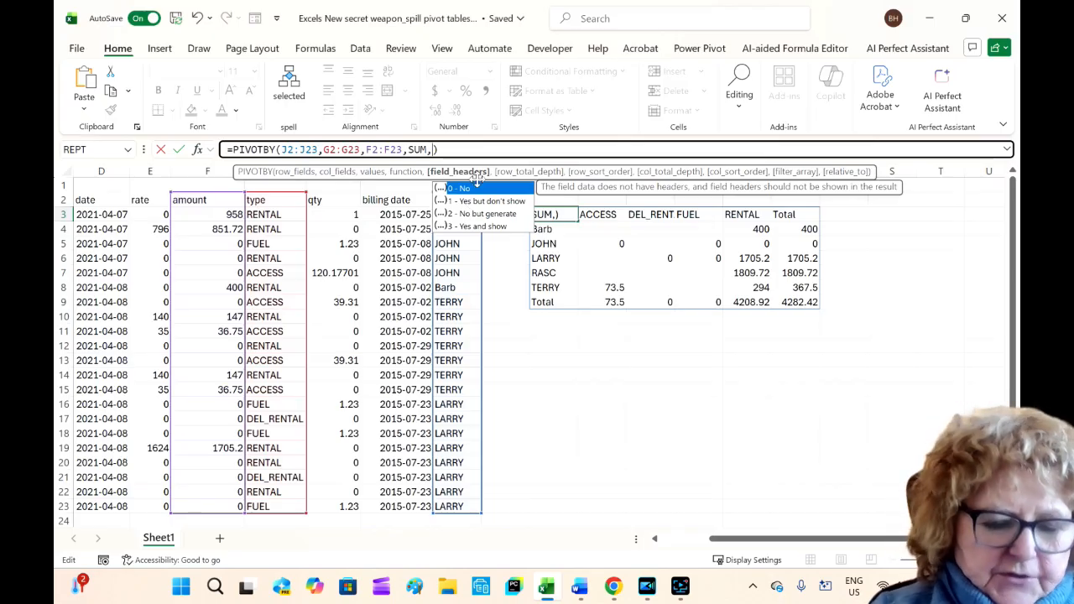
text(,)
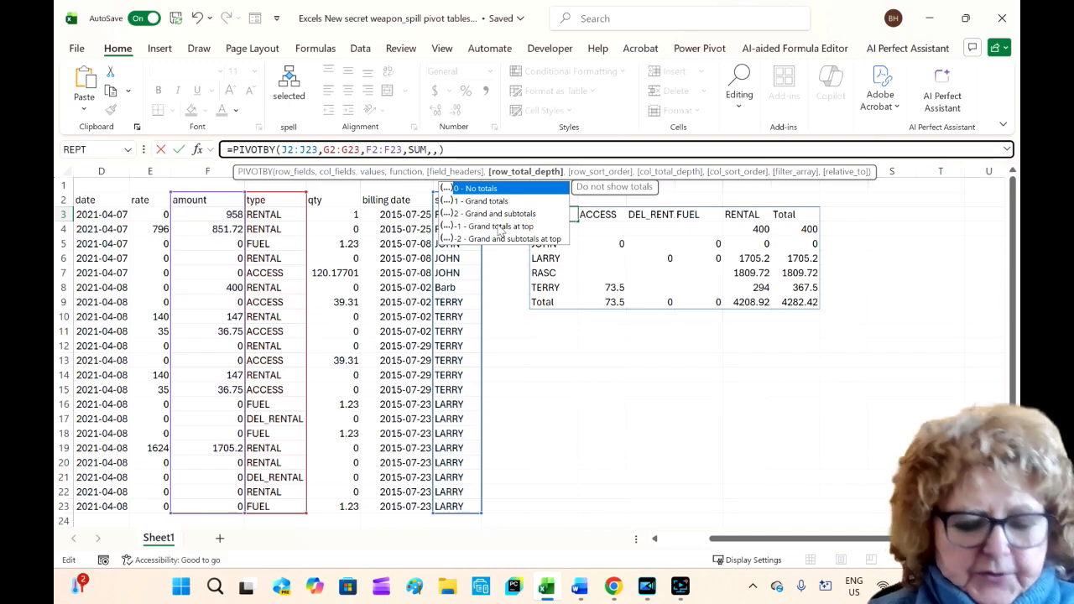
text(,)
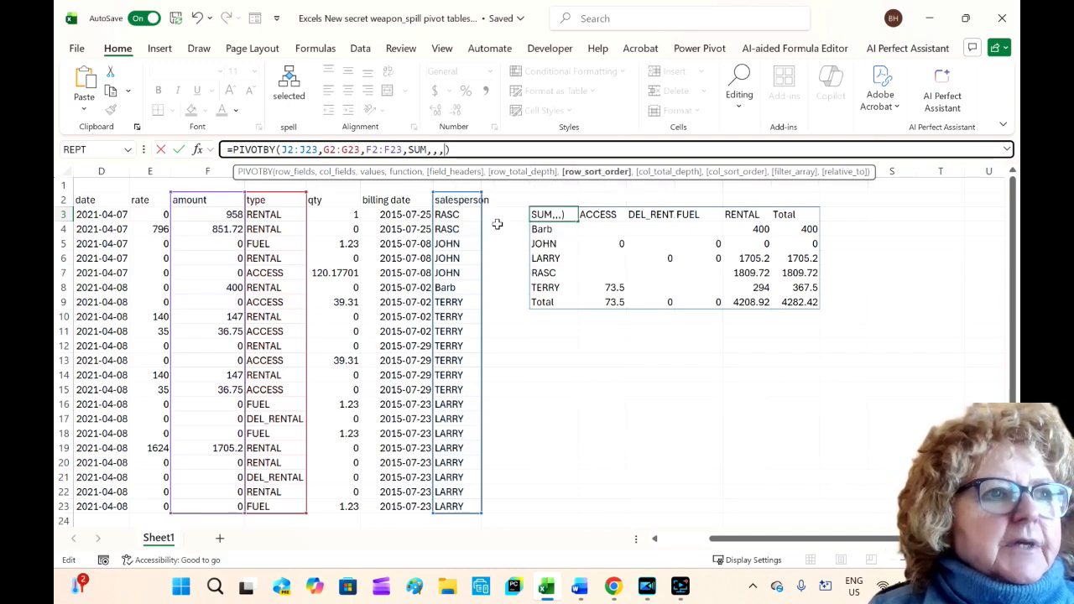
text(2)
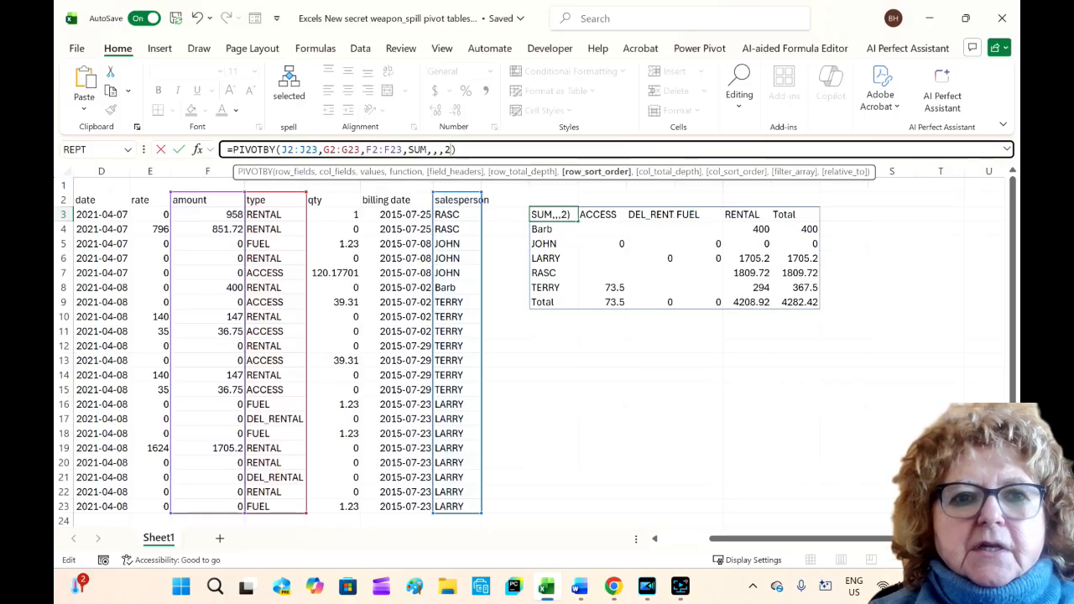
click(460, 149)
key(Return)
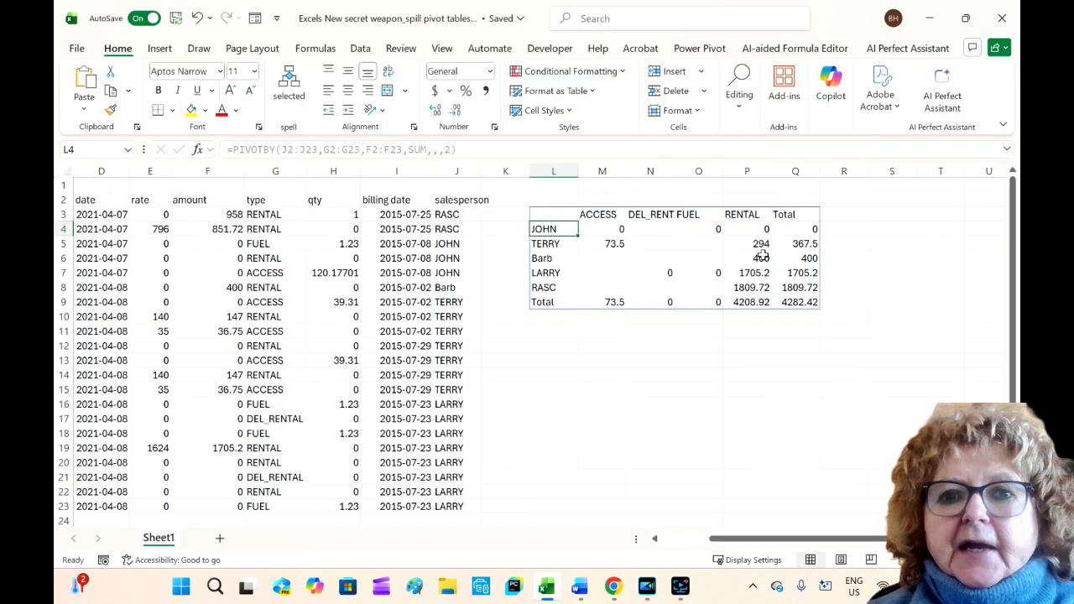